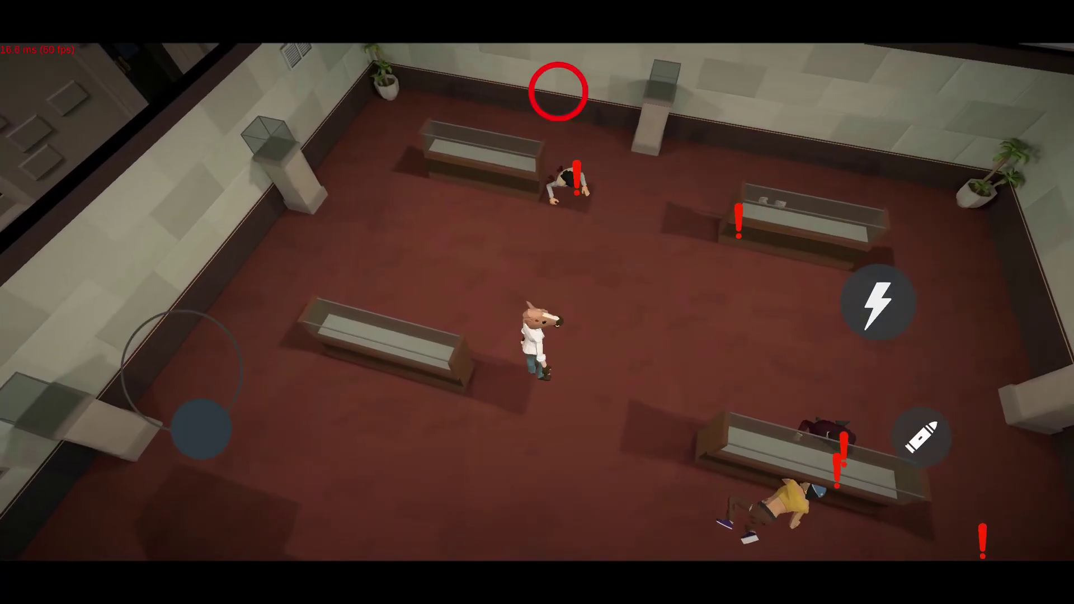
Step: Walk the masked character between the hostages in the jewellery store and use the Tie Up action on them
{"action": "mouse_move", "coordinate": [201, 428]}
{"action": "left_mouse_down"}
{"action": "mouse_move", "coordinate": [184, 432]}
{"action": "mouse_move", "coordinate": [207, 425]}
{"action": "left_mouse_up"}
{"action": "left_click_drag", "start_coordinate": [878, 302], "coordinate": [1025, 302]}
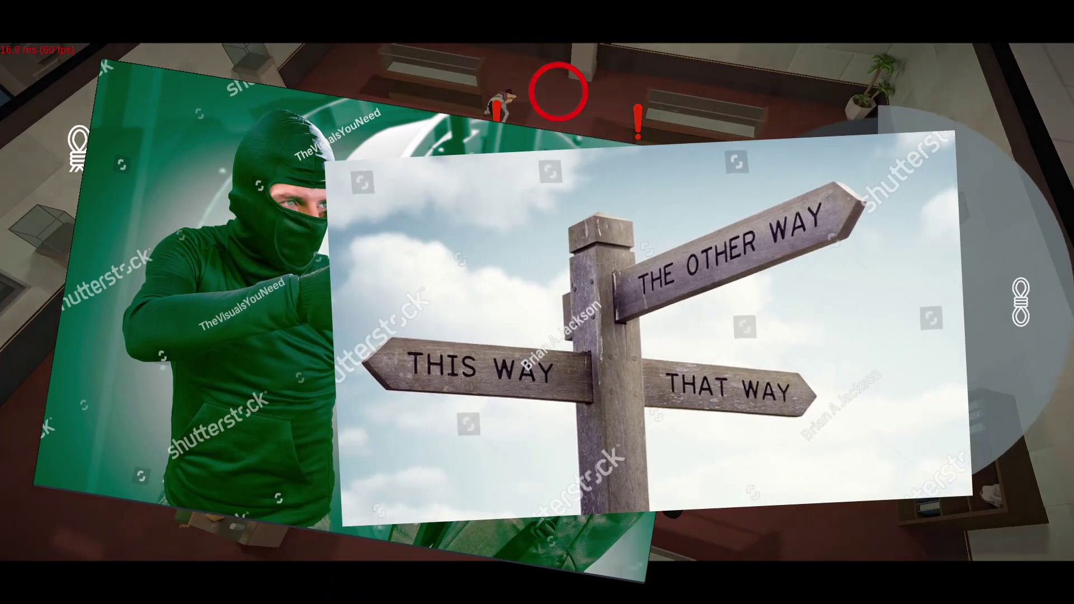
{"action": "left_click_drag", "start_coordinate": [202, 475], "coordinate": [259, 446]}
{"action": "left_click_drag", "start_coordinate": [878, 302], "coordinate": [1024, 302]}
{"action": "left_click_drag", "start_coordinate": [175, 409], "coordinate": [216, 388]}
{"action": "left_click_drag", "start_coordinate": [878, 302], "coordinate": [878, 302]}
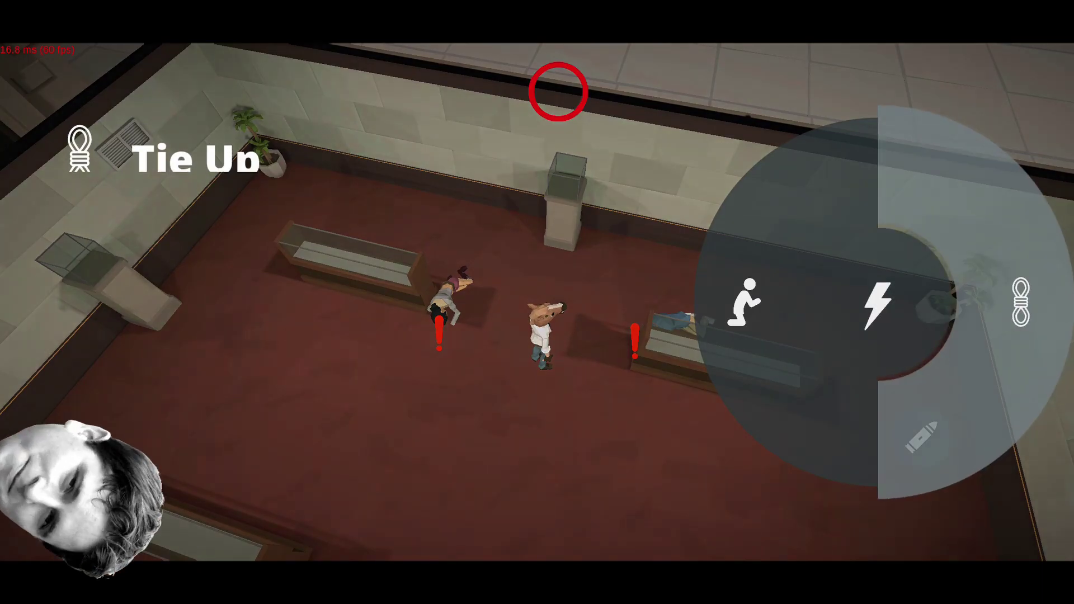
{"action": "left_click_drag", "start_coordinate": [1023, 300], "coordinate": [1023, 299]}
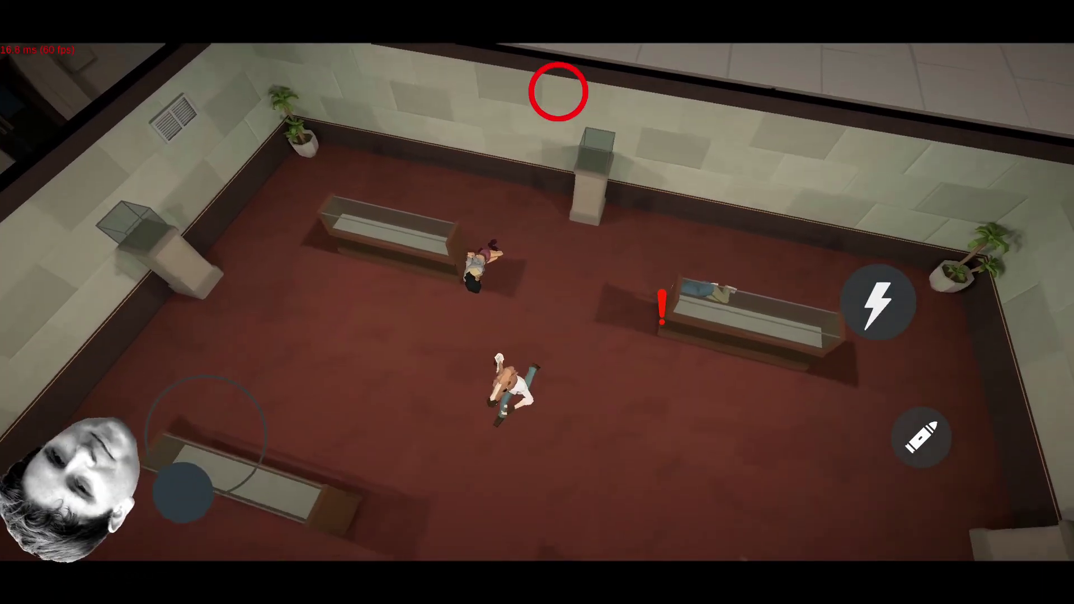
{"action": "left_click_drag", "start_coordinate": [183, 493], "coordinate": [216, 506]}
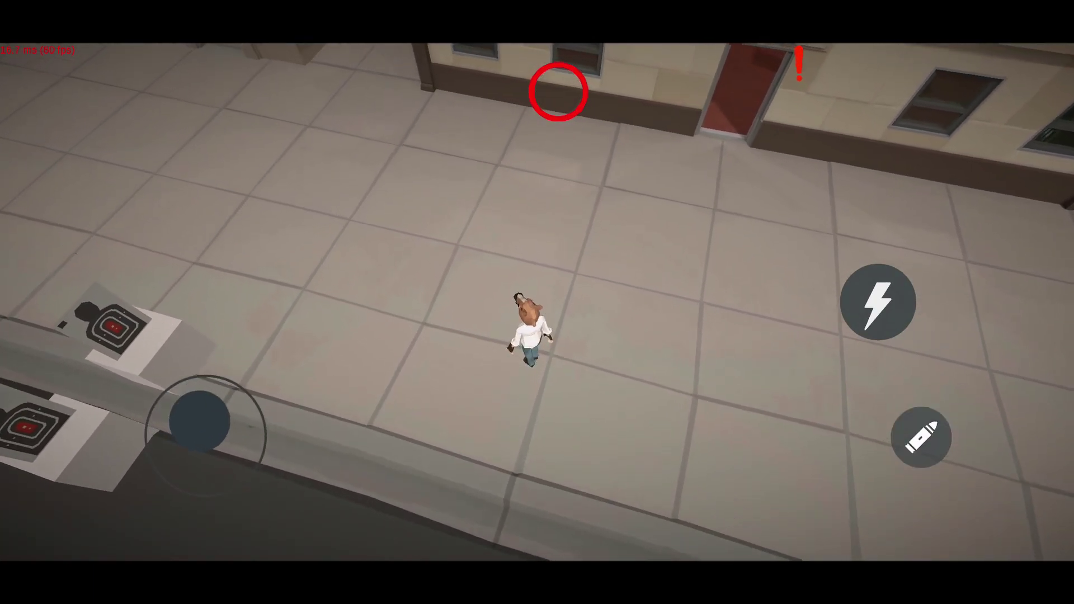
Step: Walk the character along the pavement outside the jewellery store and among the customers inside
{"action": "left_click_drag", "start_coordinate": [265, 422], "coordinate": [256, 403]}
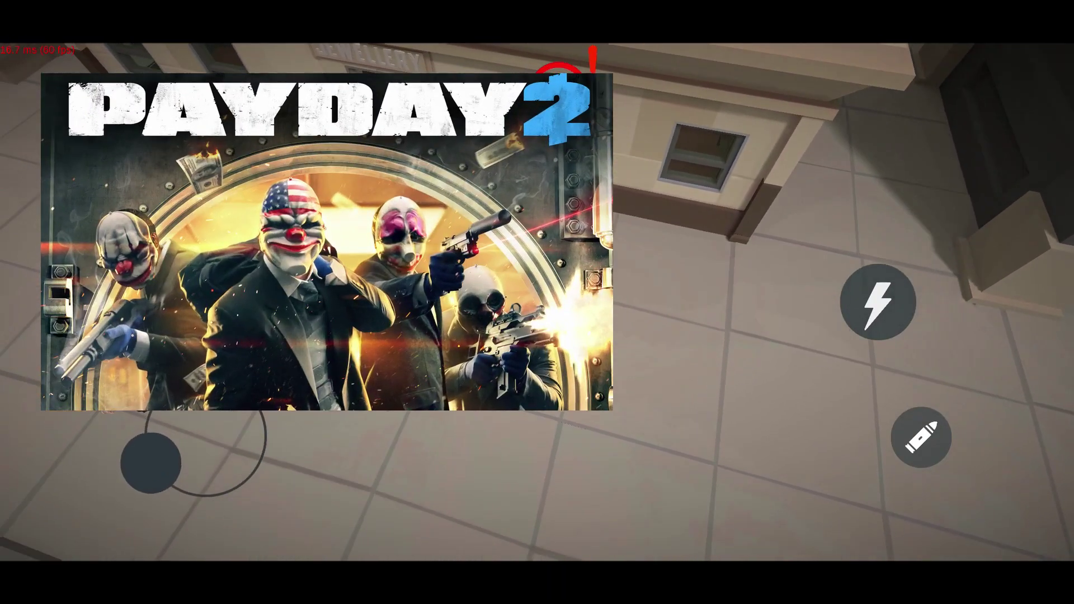
{"action": "mouse_move", "coordinate": [151, 463]}
{"action": "left_mouse_down"}
{"action": "mouse_move", "coordinate": [182, 494]}
{"action": "mouse_move", "coordinate": [157, 474]}
{"action": "left_mouse_up"}
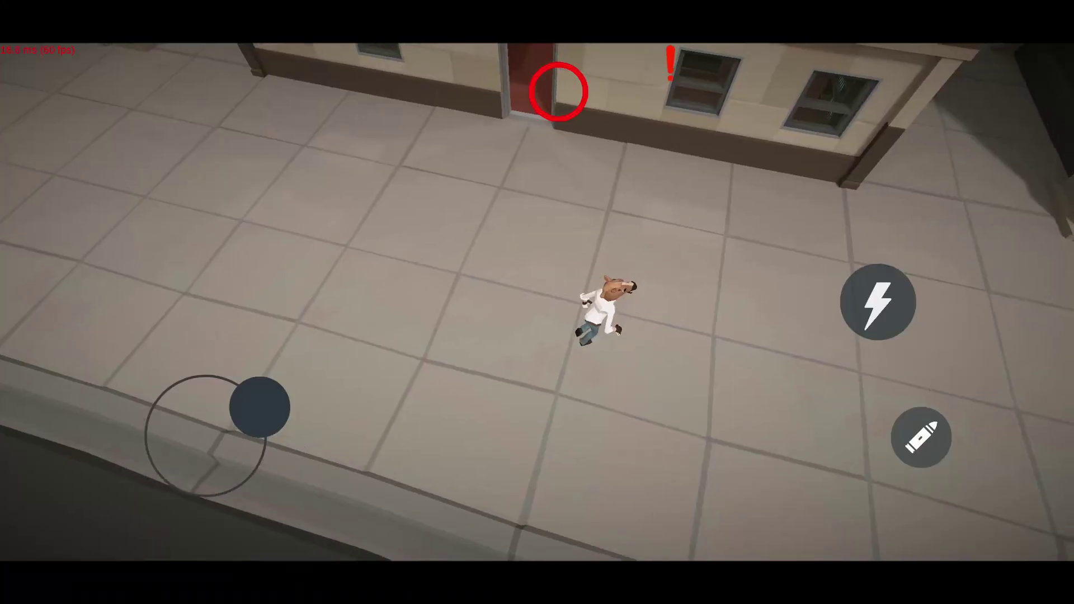
{"action": "left_click_drag", "start_coordinate": [259, 408], "coordinate": [223, 378]}
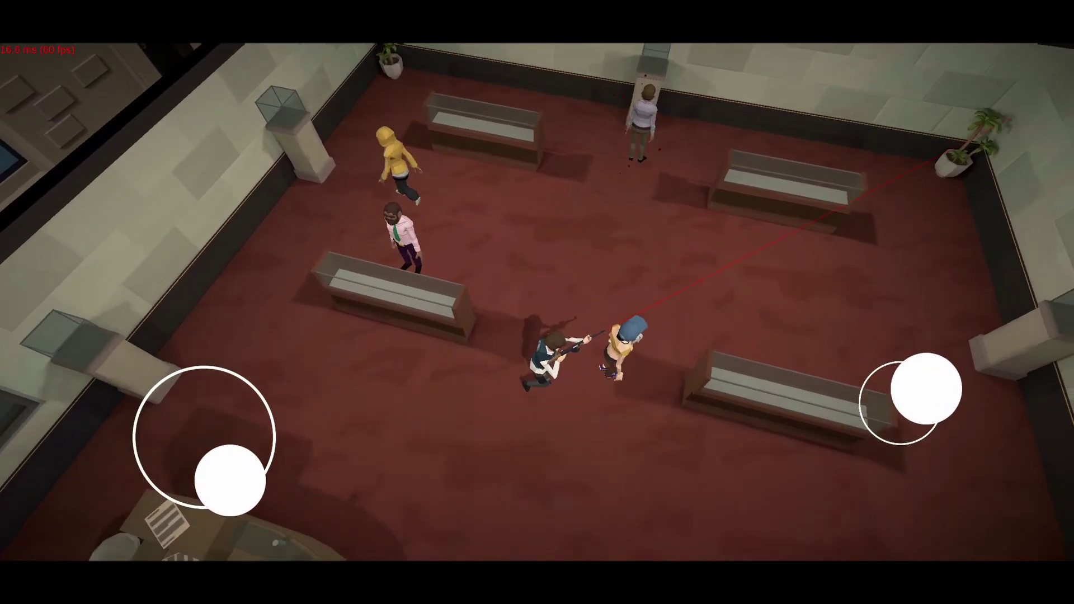
{"action": "left_click_drag", "start_coordinate": [168, 479], "coordinate": [201, 508]}
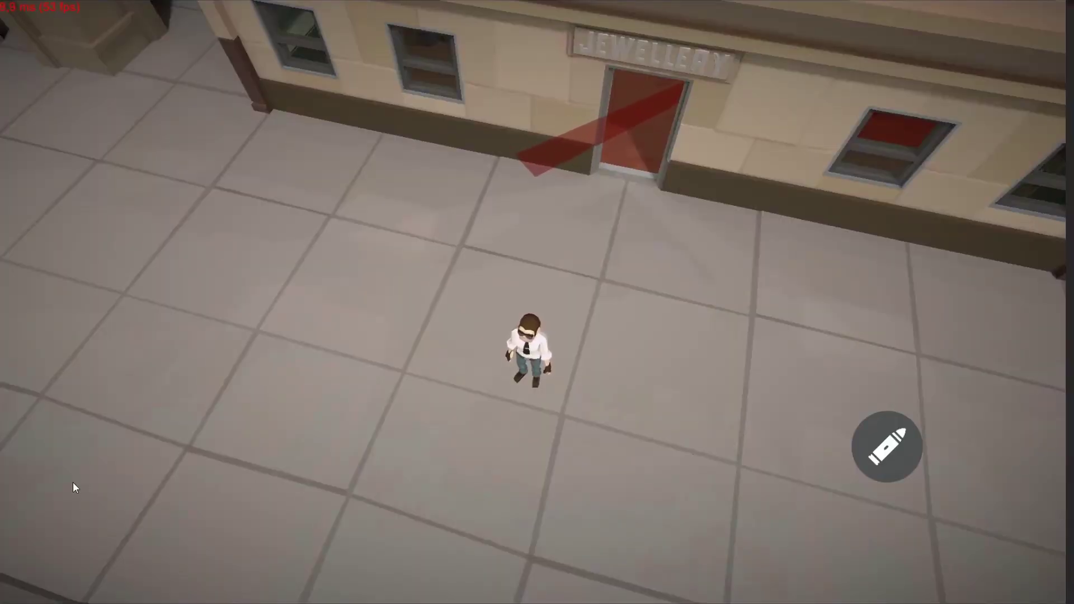
Step: Walk the unmasked character into the jewellery store and put on the mask
{"action": "left_click_drag", "start_coordinate": [74, 486], "coordinate": [234, 405]}
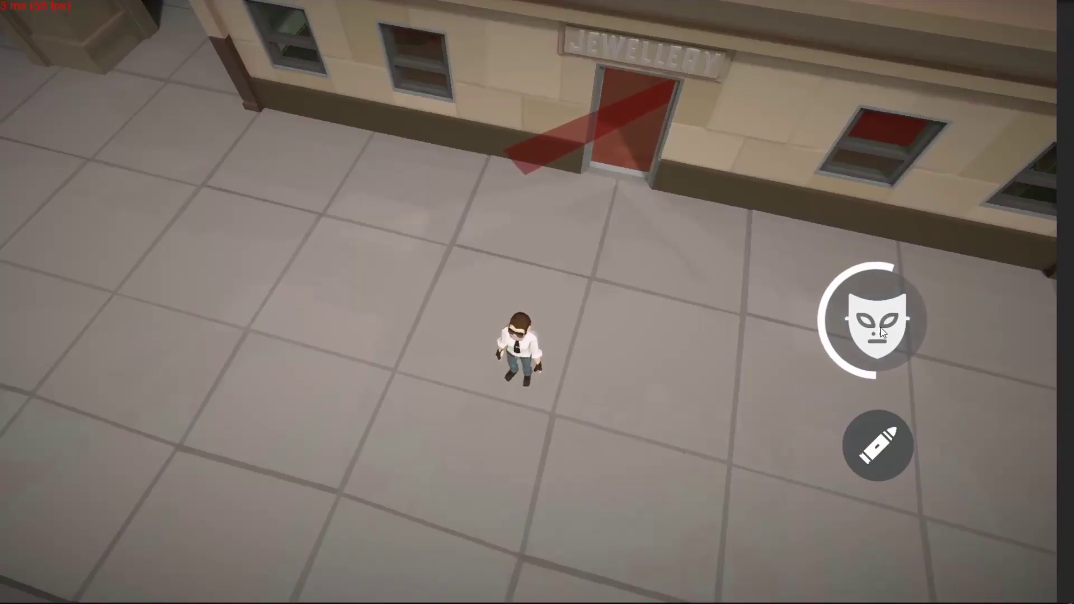
{"action": "left_click_drag", "start_coordinate": [326, 441], "coordinate": [407, 308]}
{"action": "left_click", "coordinate": [870, 317]}
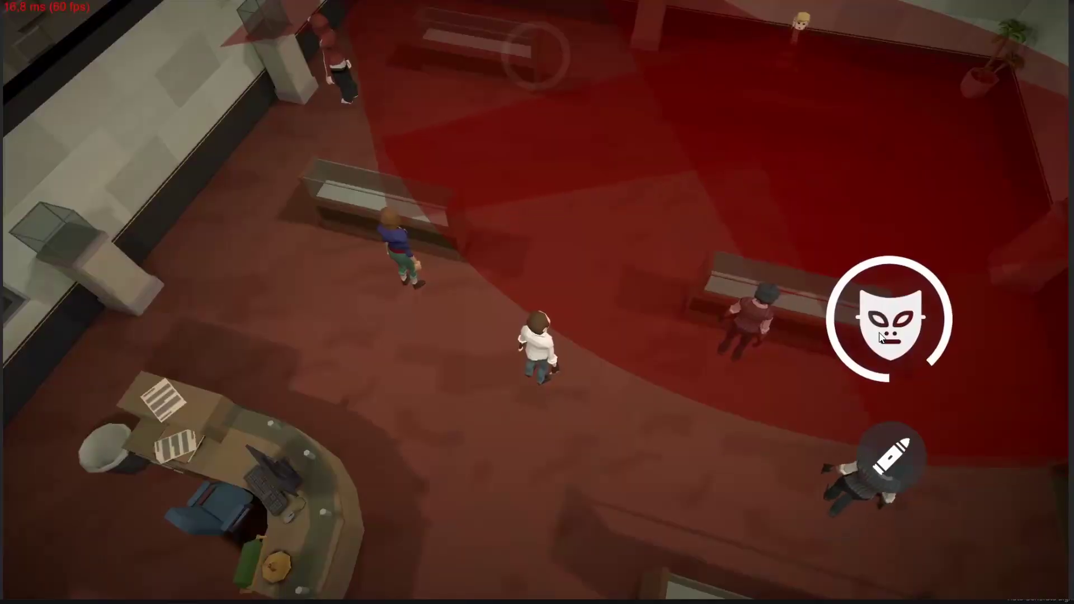
Step: Walk the masked character through the customers' view cones around the reception desk and the nearby display cases
{"action": "left_click_drag", "start_coordinate": [97, 534], "coordinate": [117, 591]}
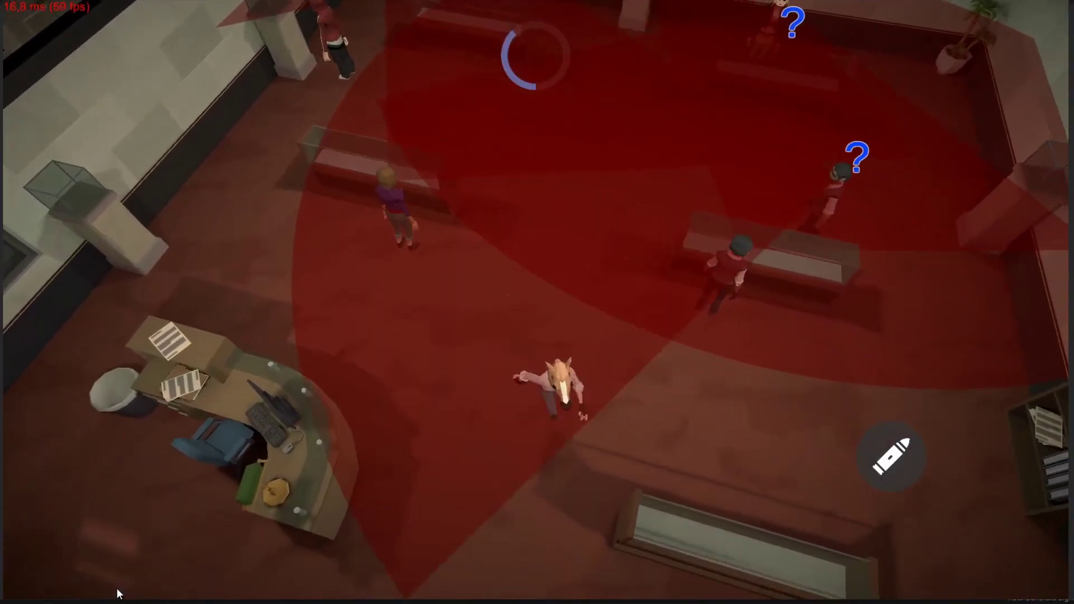
{"action": "left_click_drag", "start_coordinate": [484, 397], "coordinate": [224, 306]}
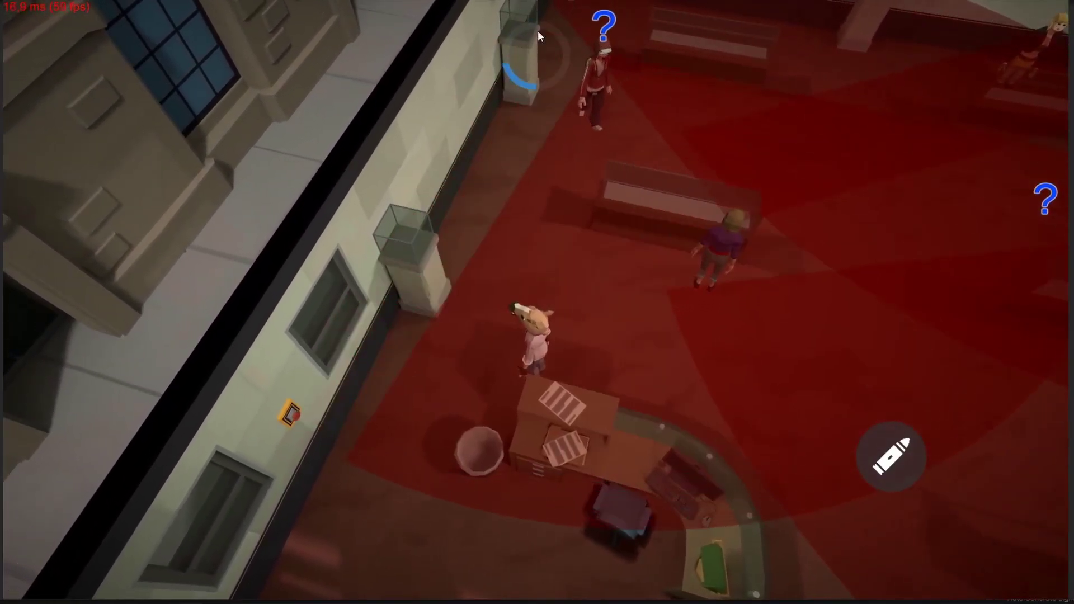
{"action": "left_click_drag", "start_coordinate": [402, 341], "coordinate": [381, 525]}
{"action": "left_click_drag", "start_coordinate": [493, 463], "coordinate": [374, 557]}
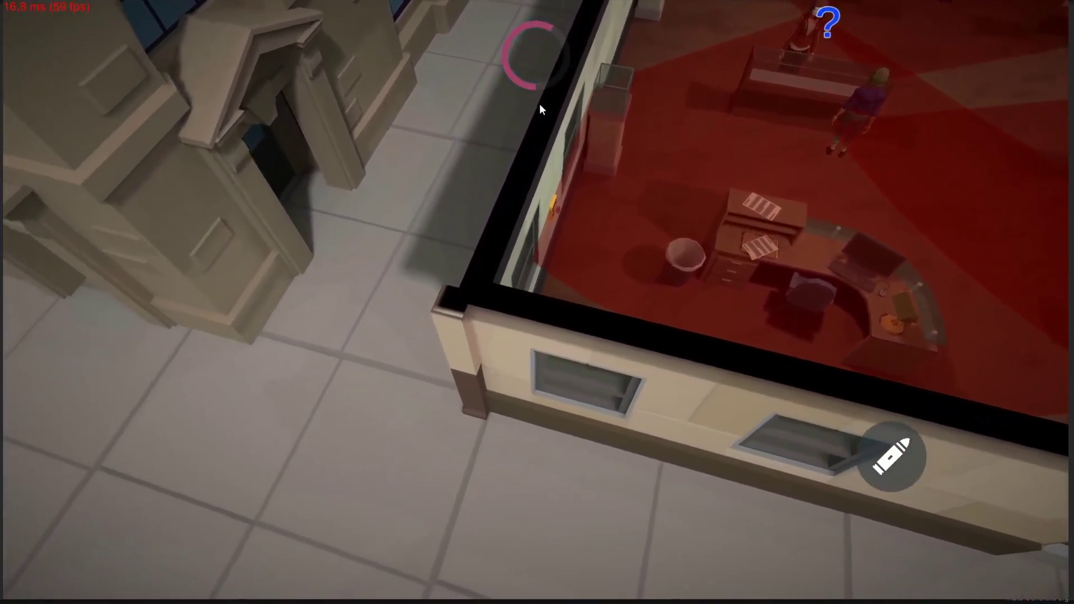
{"action": "left_click_drag", "start_coordinate": [555, 341], "coordinate": [615, 403]}
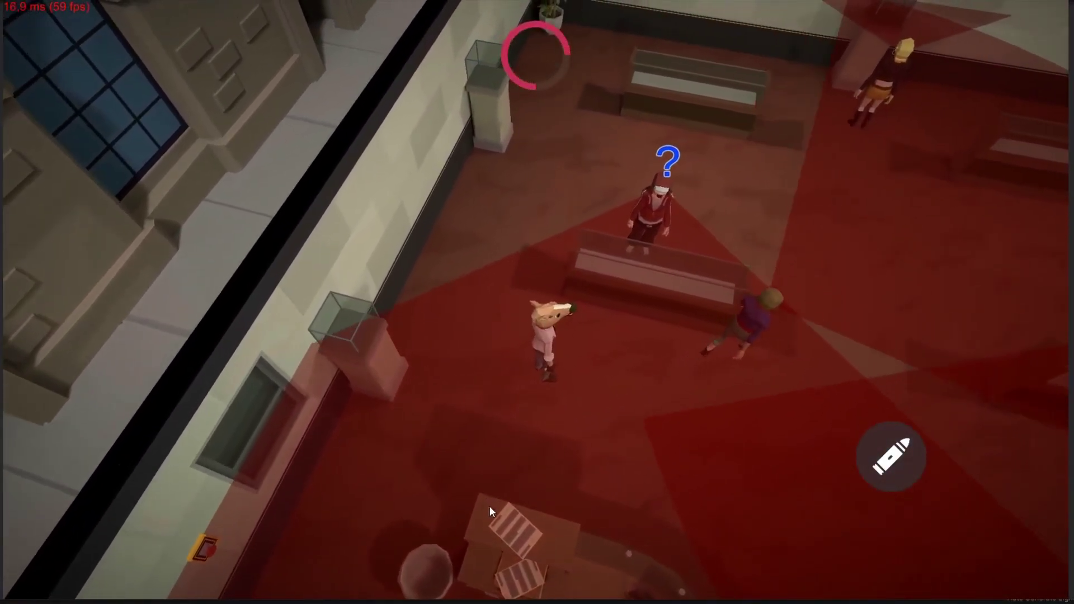
{"action": "left_click", "coordinate": [669, 193]}
{"action": "left_click_drag", "start_coordinate": [478, 492], "coordinate": [479, 494]}
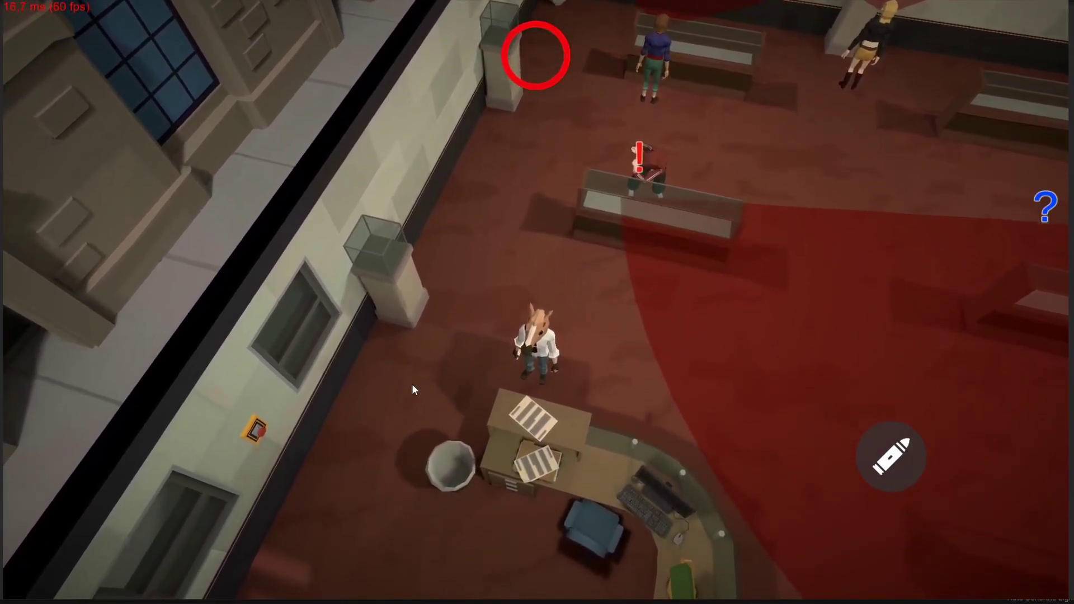
{"action": "left_click_drag", "start_coordinate": [344, 455], "coordinate": [402, 465]}
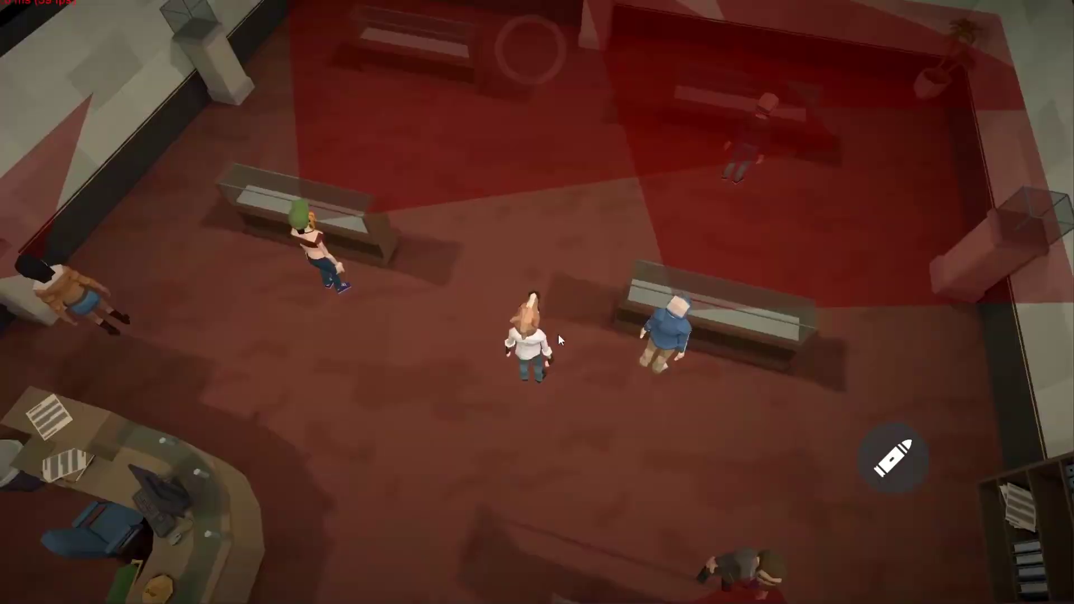
Step: Move the masked character from the middle of the store towards the far display cases among the customers
{"action": "left_click_drag", "start_coordinate": [269, 505], "coordinate": [232, 367]}
{"action": "left_click_drag", "start_coordinate": [501, 403], "coordinate": [543, 449]}
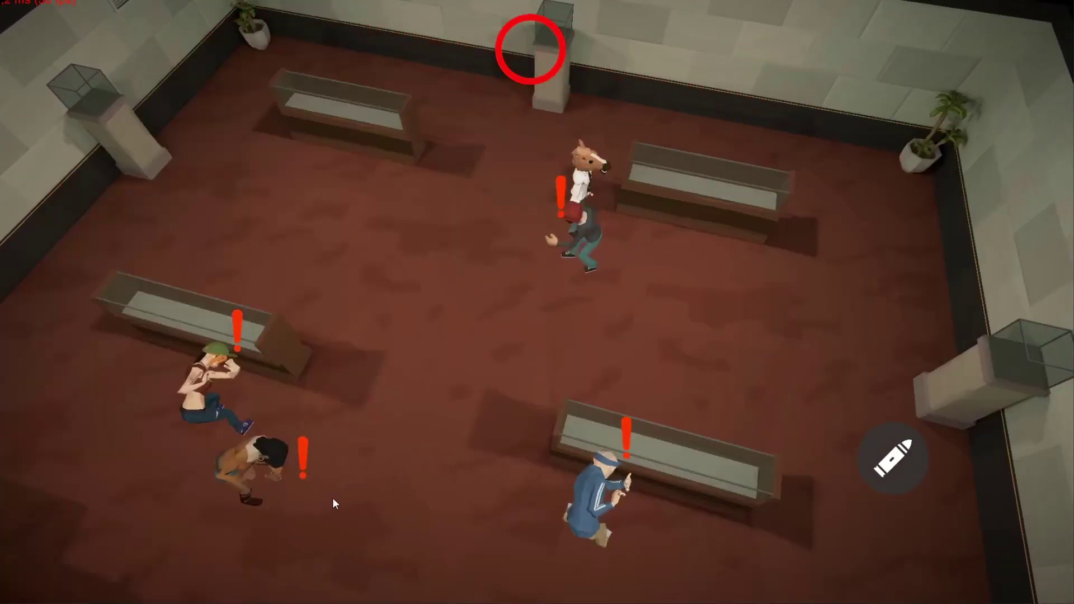
{"action": "left_click_drag", "start_coordinate": [502, 390], "coordinate": [435, 498]}
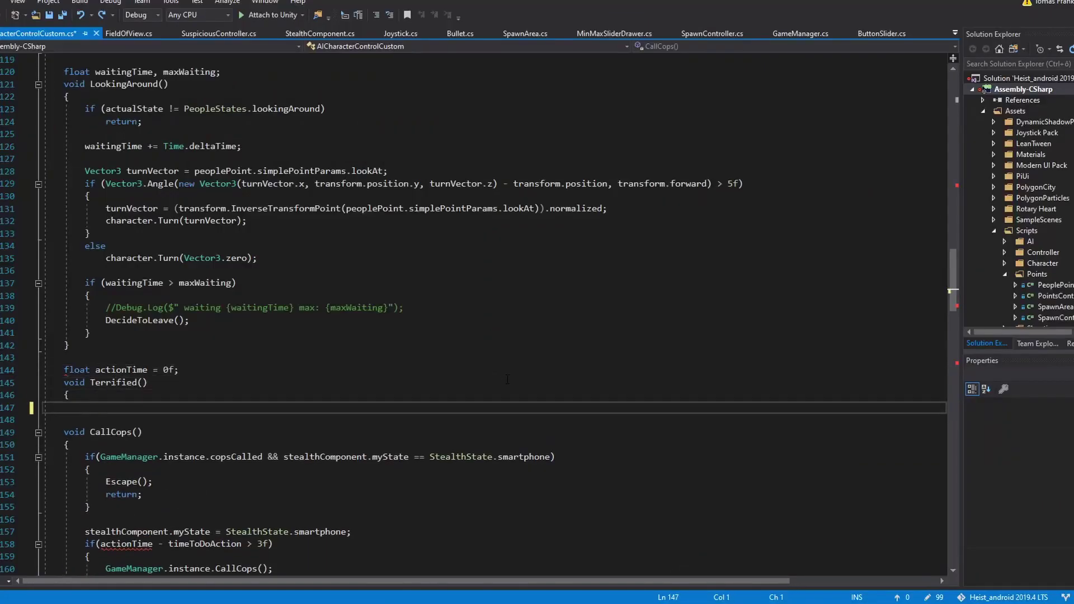
Step: In Terrified(), add Time.deltaTime to actionTime and call CallCops() when actionTime > timeToAction
{"action": "type", "text": "actionTime += Time.deltaTime;"}
{"action": "key", "text": "Return"}
{"action": "type", "text": "if(actionTime > timeToAction)"}
{"action": "key", "text": "Return"}
{"action": "type", "text": "{"}
{"action": "key", "text": "Return"}
{"action": "type", "text": "CallCops();"}
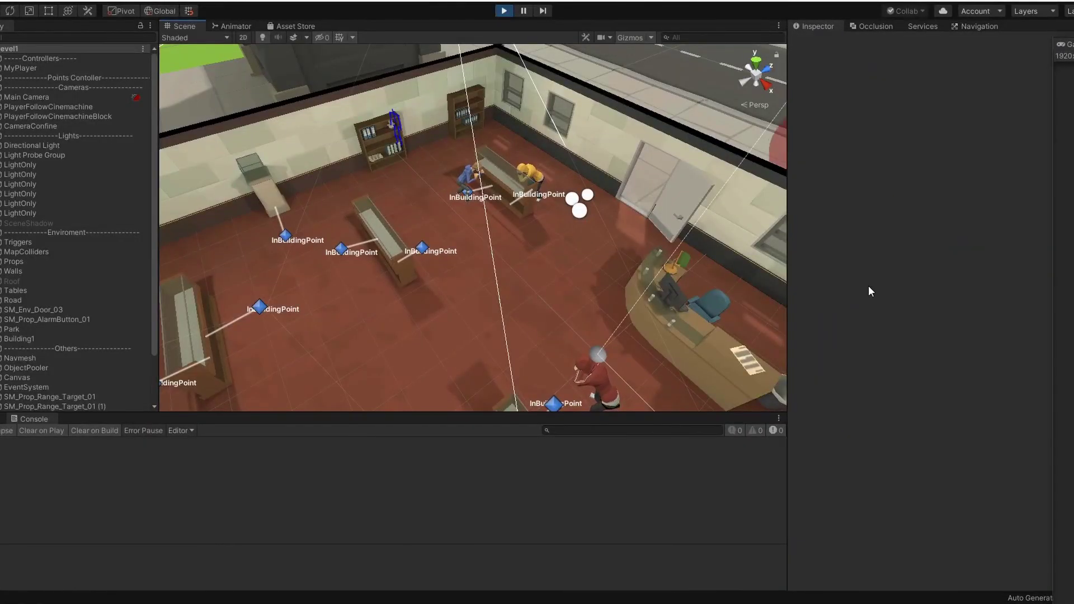
Step: Switch to Unity, fly the Scene view from the store to the street during play, and select the "Cops called!!" console message
{"action": "right_click_drag", "start_coordinate": [868, 287], "coordinate": [330, 178]}
{"action": "key", "text": "w"}
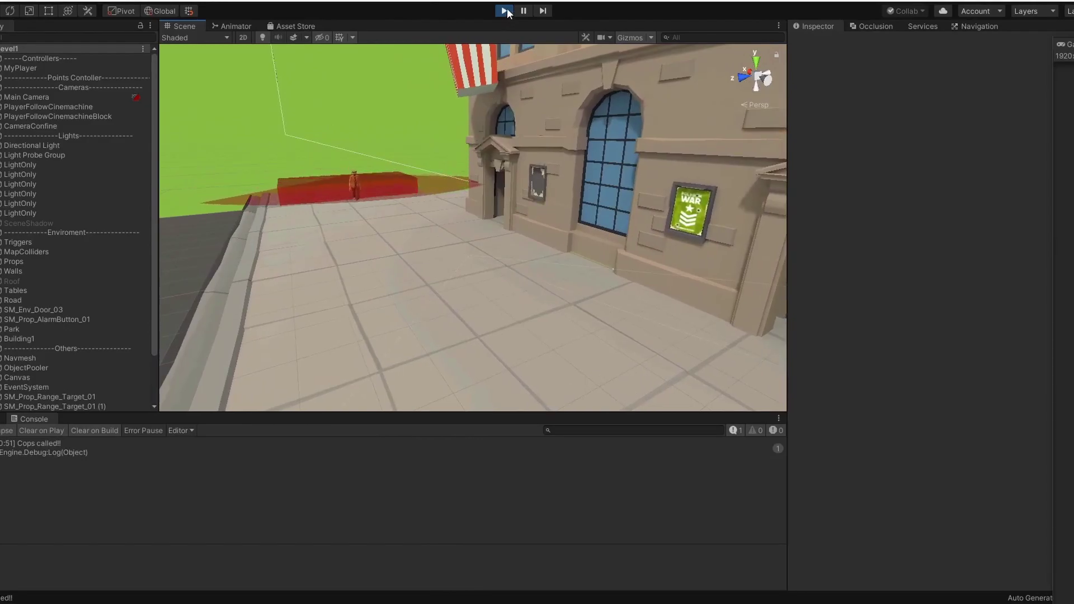
{"action": "left_click", "coordinate": [98, 454]}
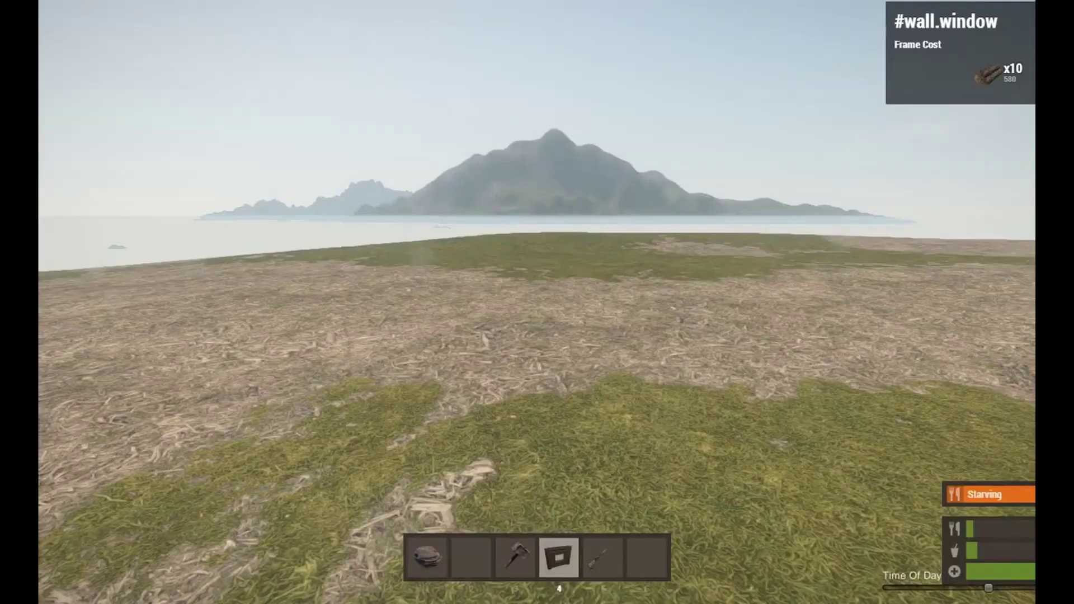
Step: Browse the building options in the reference survival game's radial menu
{"action": "right_click_drag", "start_coordinate": [537, 302], "coordinate": [748, 320]}
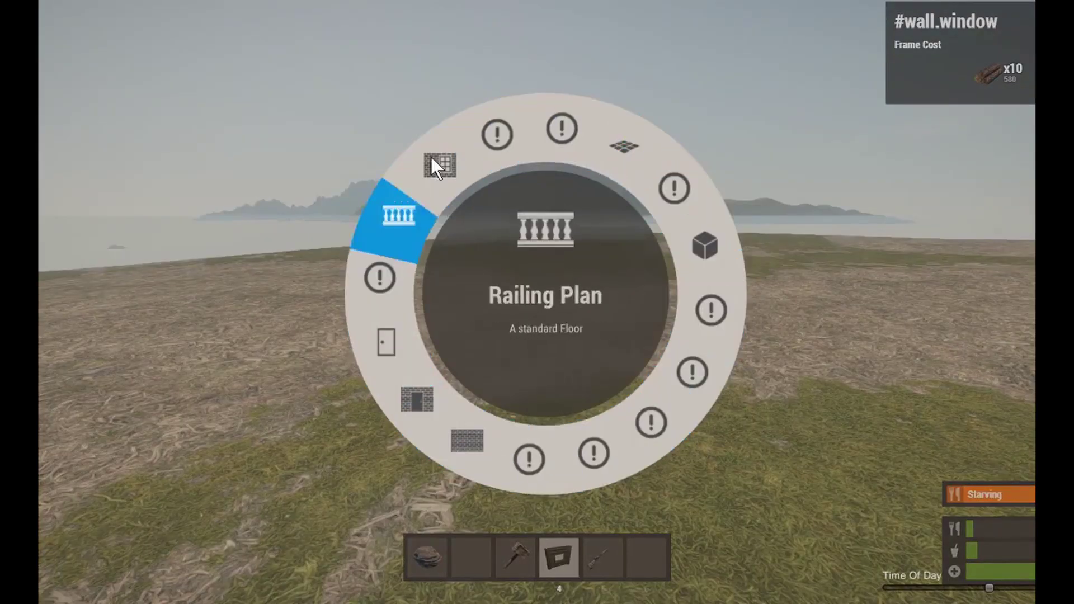
{"action": "right_click_drag", "start_coordinate": [497, 469], "coordinate": [498, 469]}
{"action": "right_click_drag", "start_coordinate": [545, 278], "coordinate": [703, 385]}
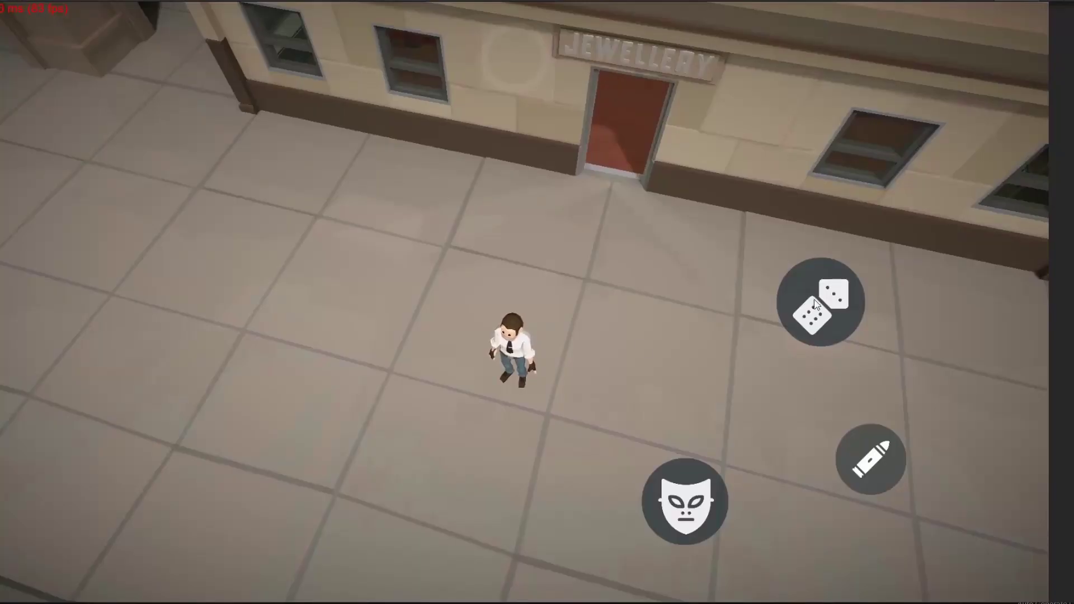
Step: Test the radial menu of the dice action in front of the jewellery store
{"action": "left_click", "coordinate": [814, 324]}
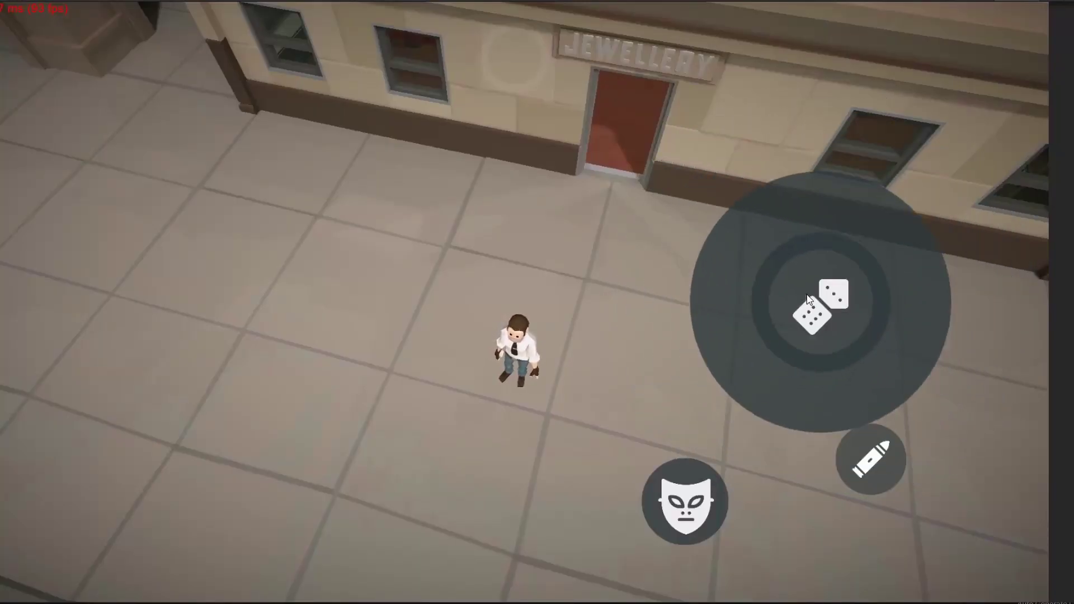
{"action": "left_click_drag", "start_coordinate": [814, 324], "coordinate": [463, 370]}
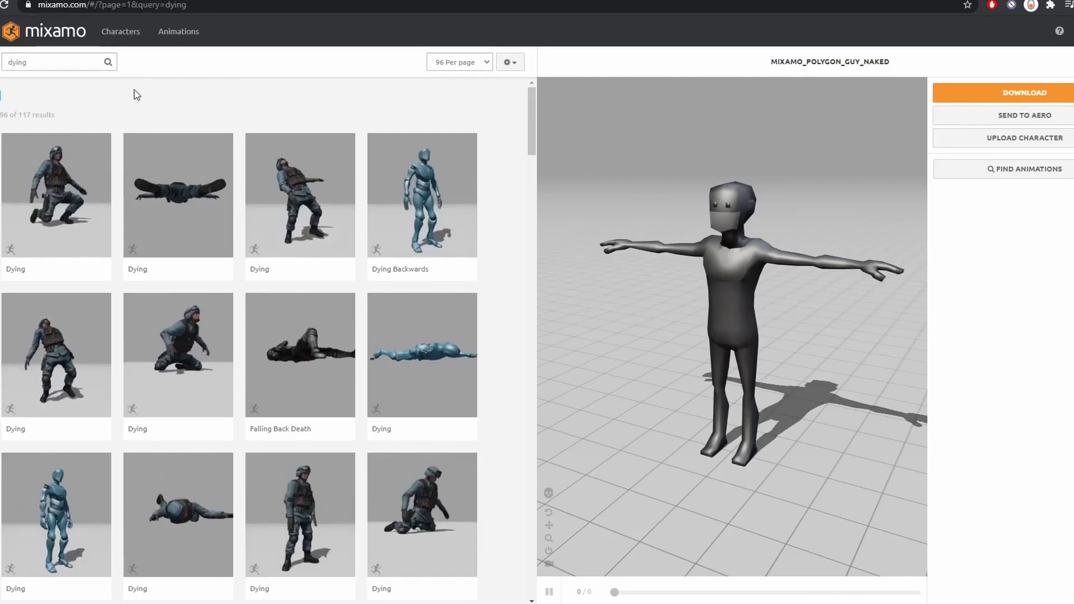
Step: Select the kneeling Dying animation in the Mixamo search results
{"action": "left_click", "coordinate": [203, 342]}
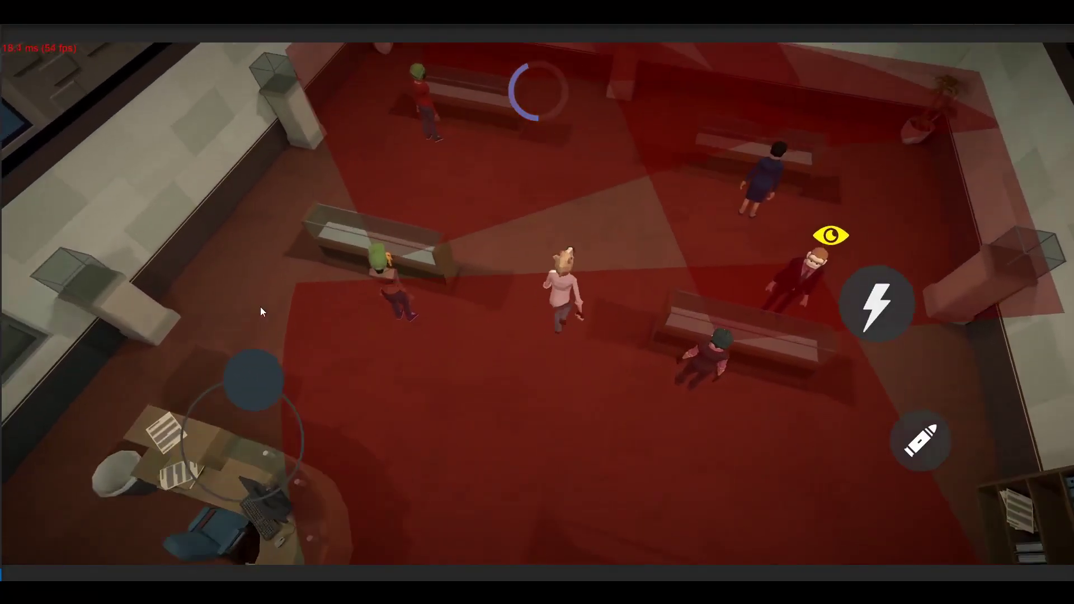
Step: Walk the masked character among the customers and give the Lay Down! order from the action wheel
{"action": "left_click_drag", "start_coordinate": [260, 307], "coordinate": [330, 481]}
{"action": "left_click", "coordinate": [882, 334]}
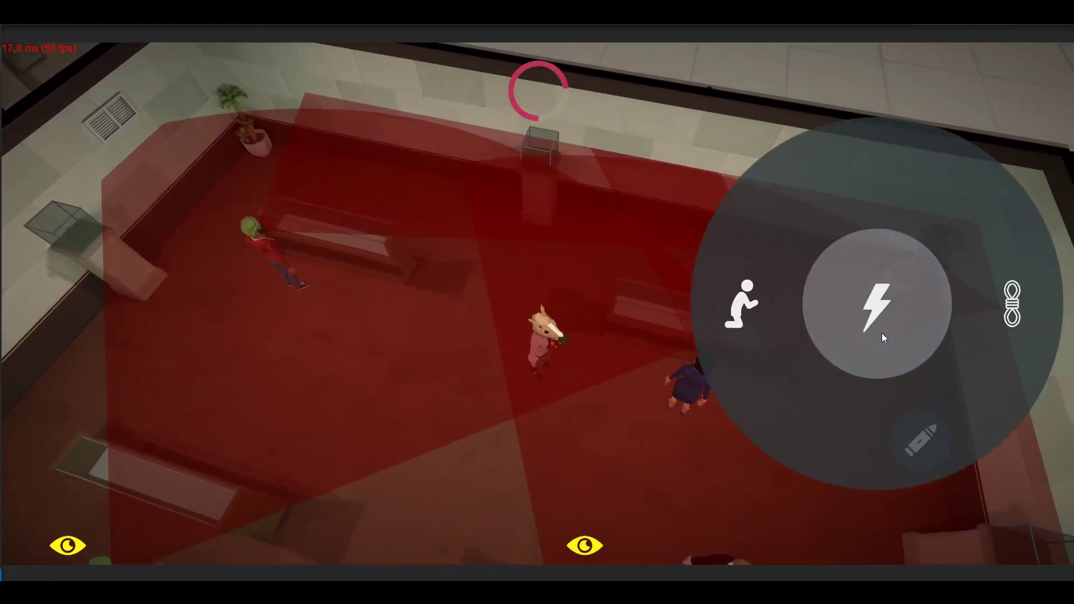
{"action": "mouse_move", "coordinate": [778, 306]}
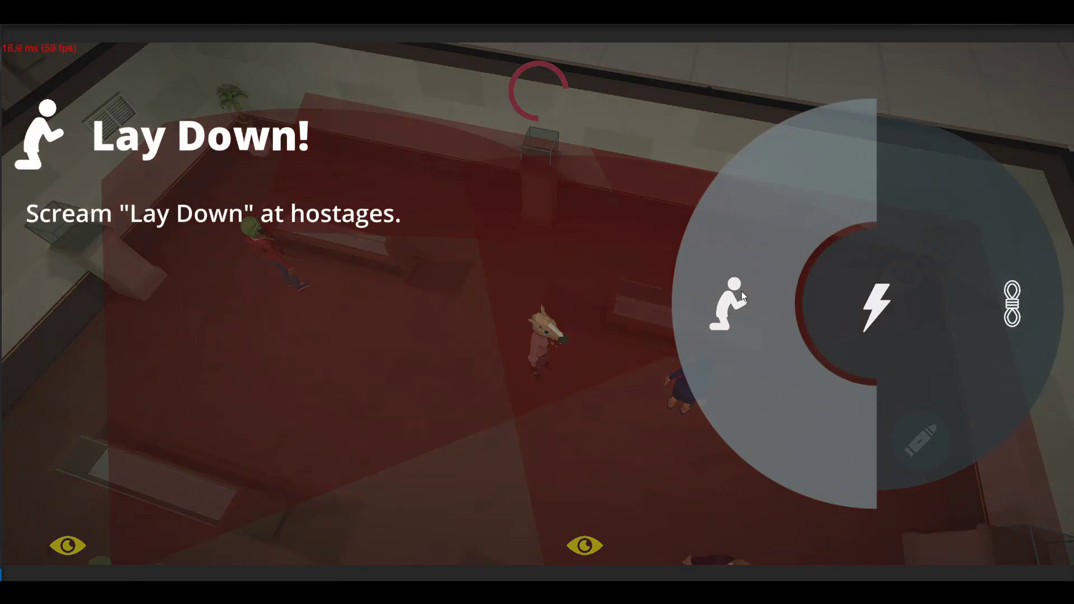
{"action": "left_click", "coordinate": [740, 291]}
Step: Reposition the masked character, repeat the Lay Down! order to the hostages, and walk on through the store
{"action": "left_click_drag", "start_coordinate": [227, 336], "coordinate": [210, 415]}
{"action": "left_click_drag", "start_coordinate": [883, 317], "coordinate": [758, 306]}
{"action": "left_click_drag", "start_coordinate": [312, 462], "coordinate": [322, 128]}
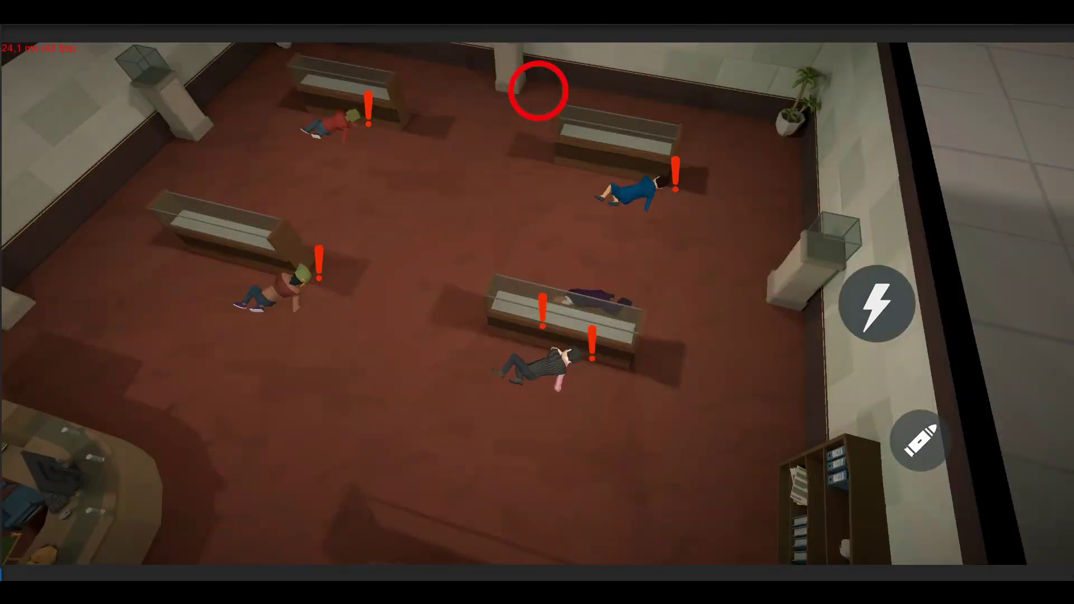